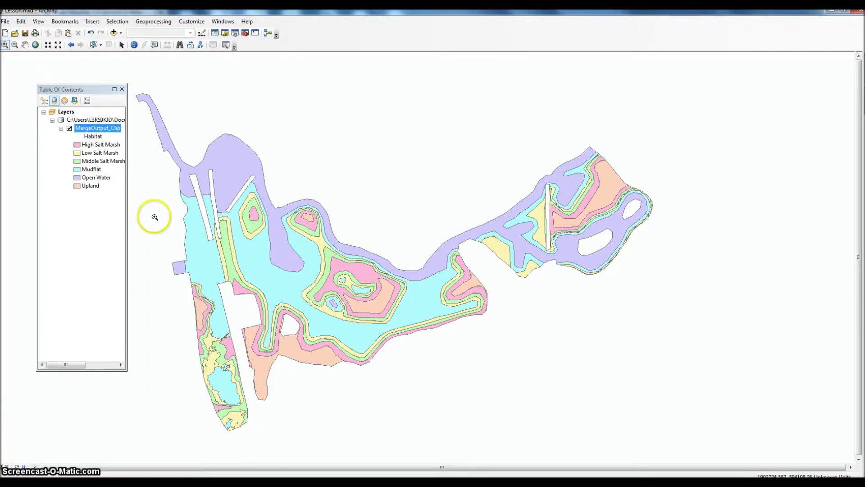
Open the attribute table of the MergeOutput_Clip layer.
right_click(116, 131)
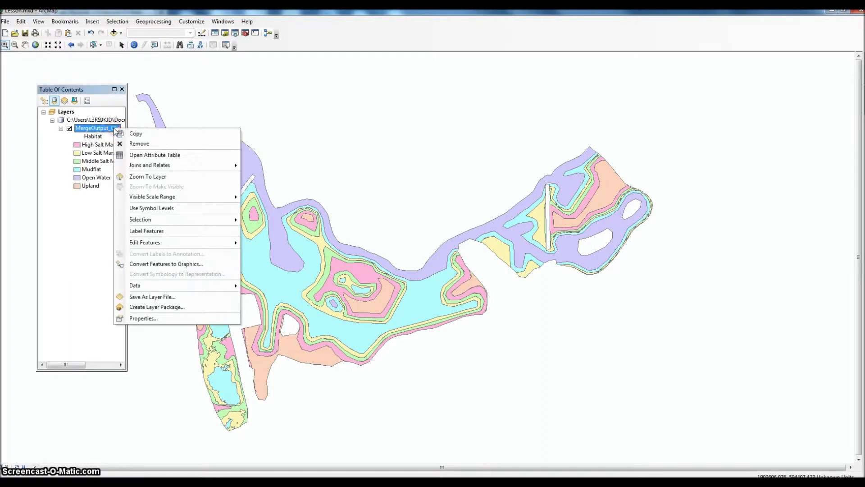
click(152, 159)
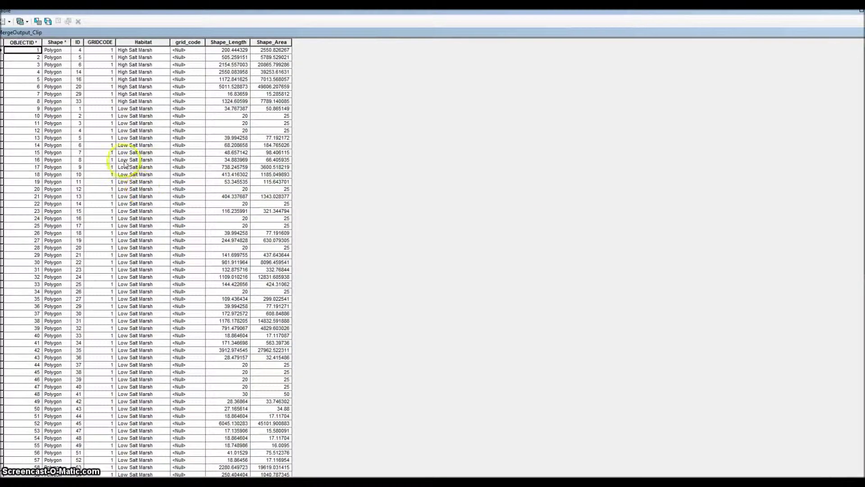
Add a new Float field named Area to the MergeOutput_Clip attribute table.
click(10, 21)
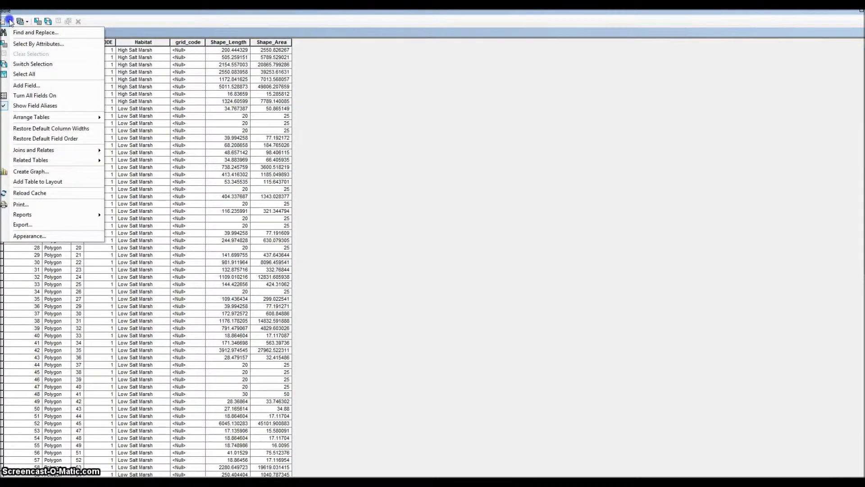
click(38, 87)
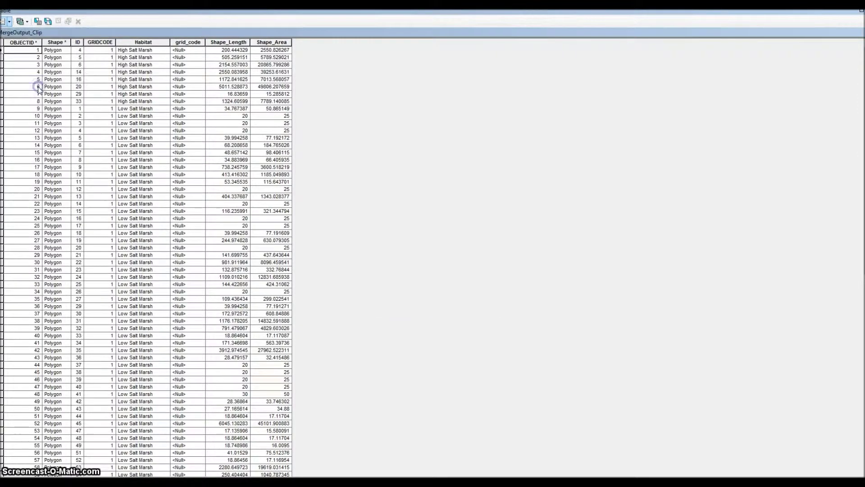
click(469, 200)
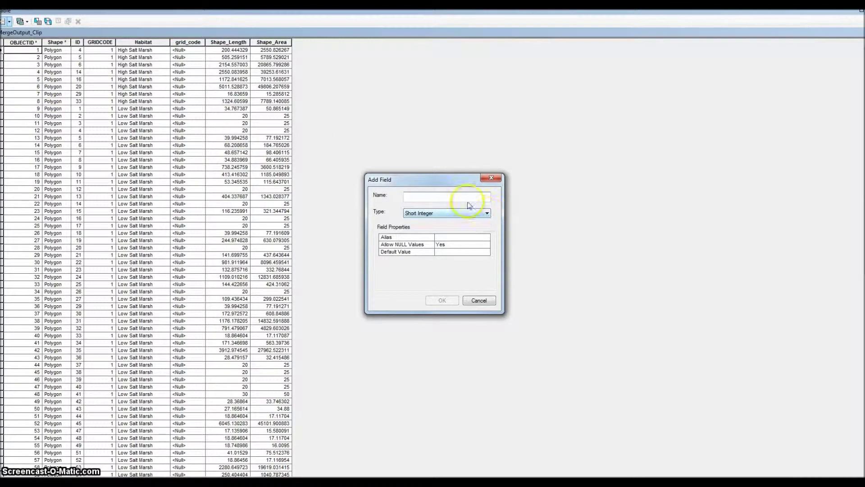
click(465, 195)
click(451, 213)
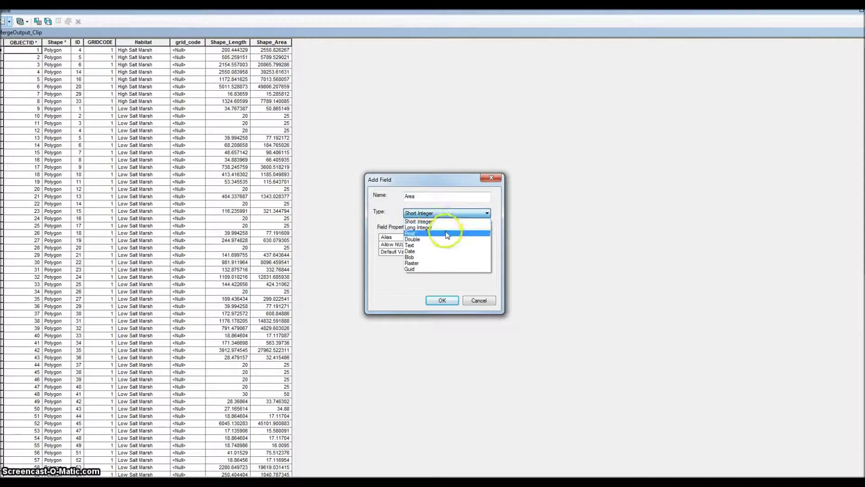
click(446, 233)
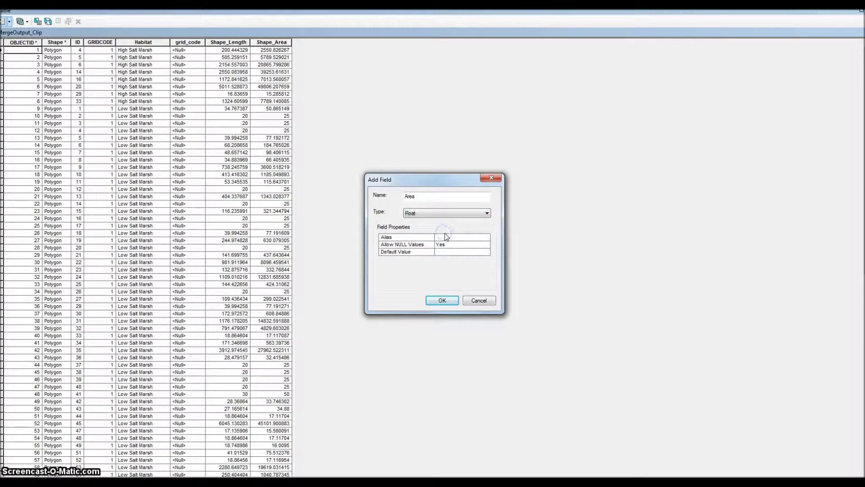
click(441, 302)
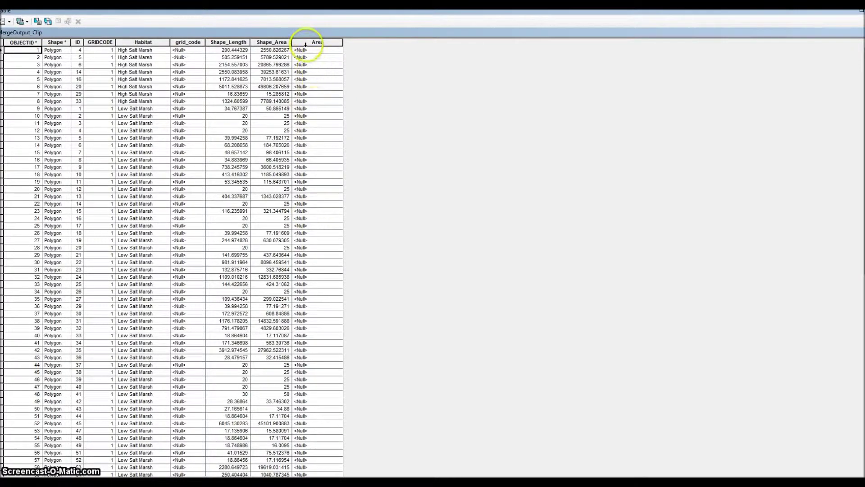
Calculate geometry into the Area field as polygon area in square meters.
click(309, 42)
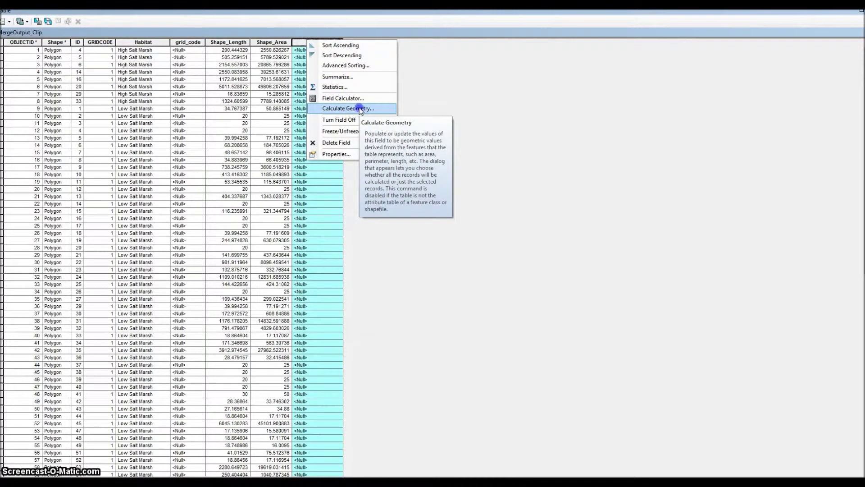
click(360, 109)
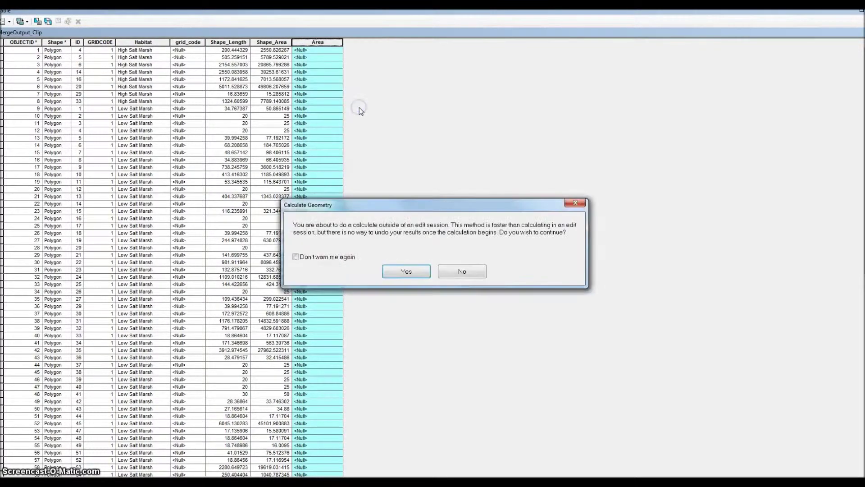
click(401, 276)
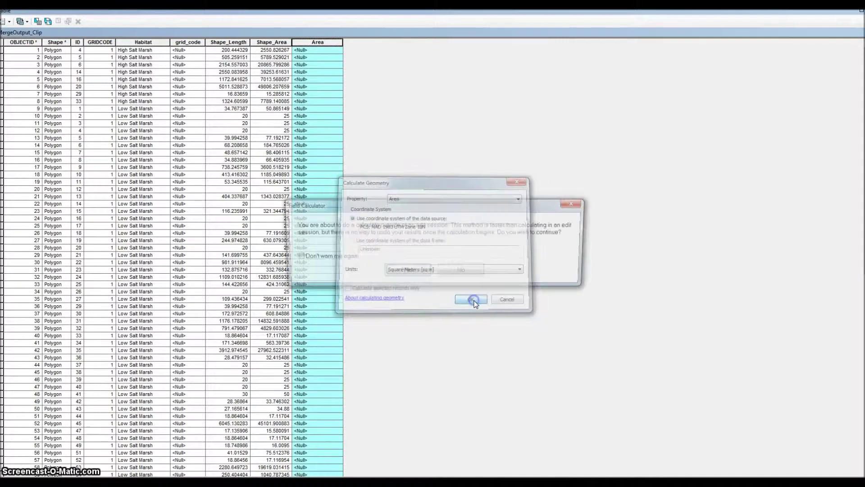
click(407, 271)
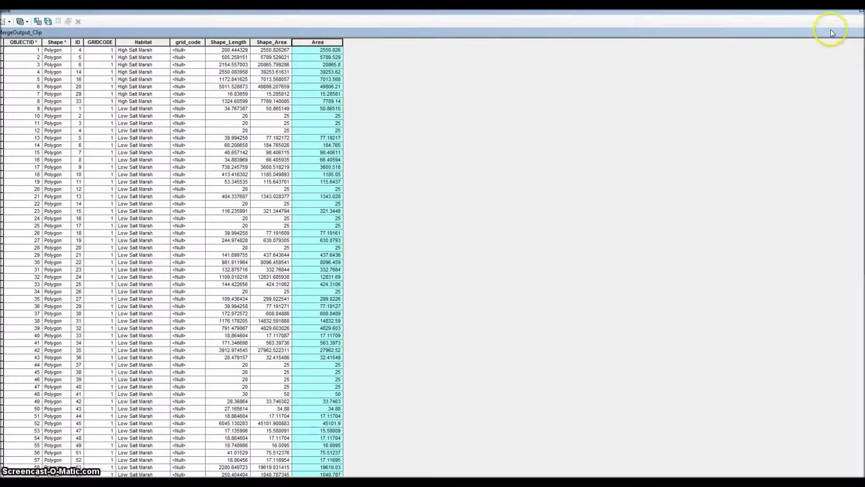
Add a second Float field named Acres to the attribute table.
click(9, 23)
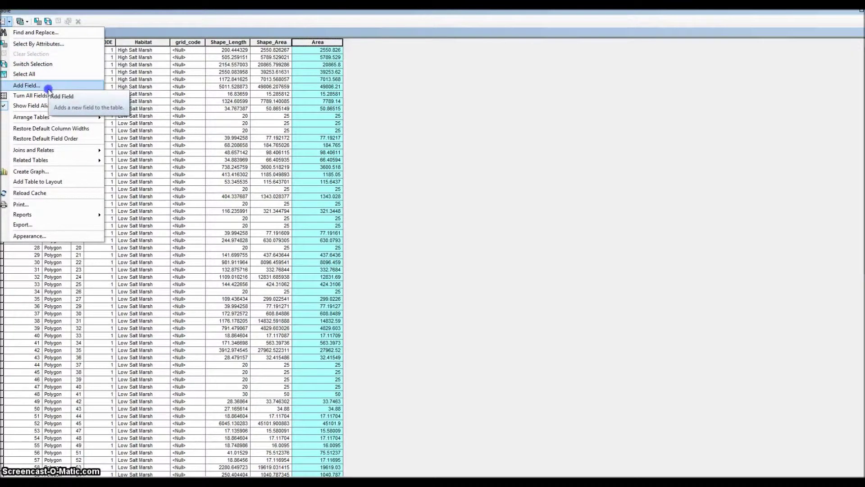
click(47, 85)
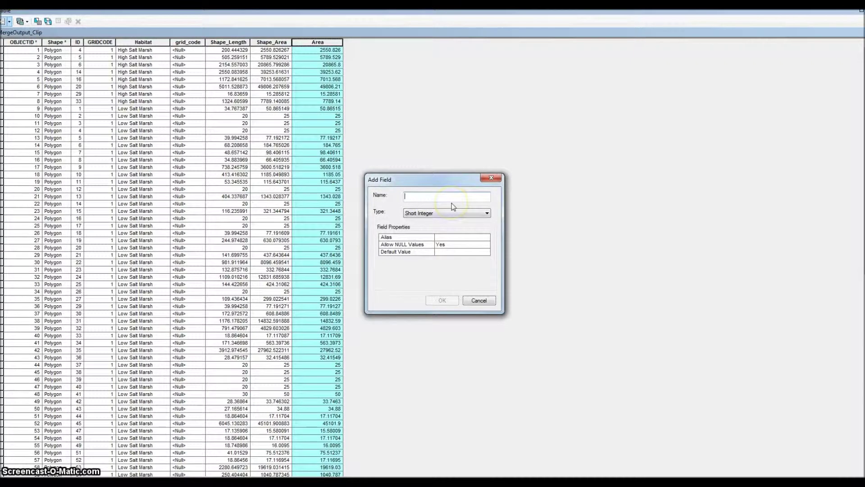
text(Ac)
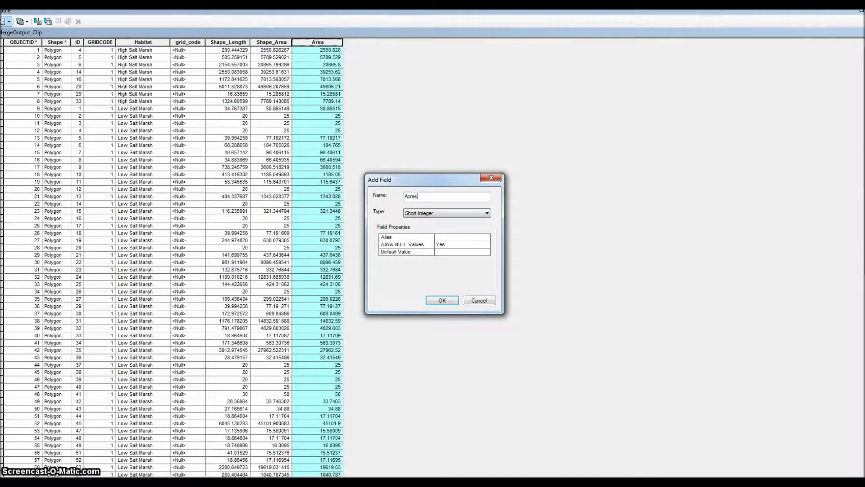
text(res)
click(450, 212)
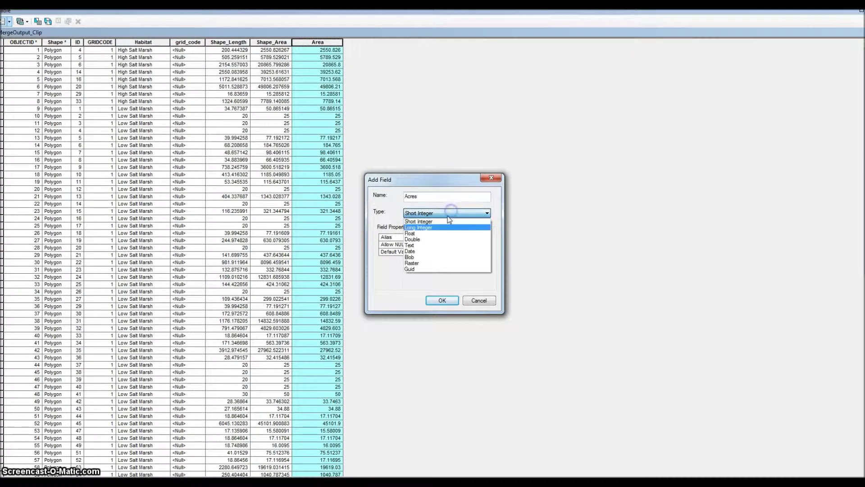
click(441, 235)
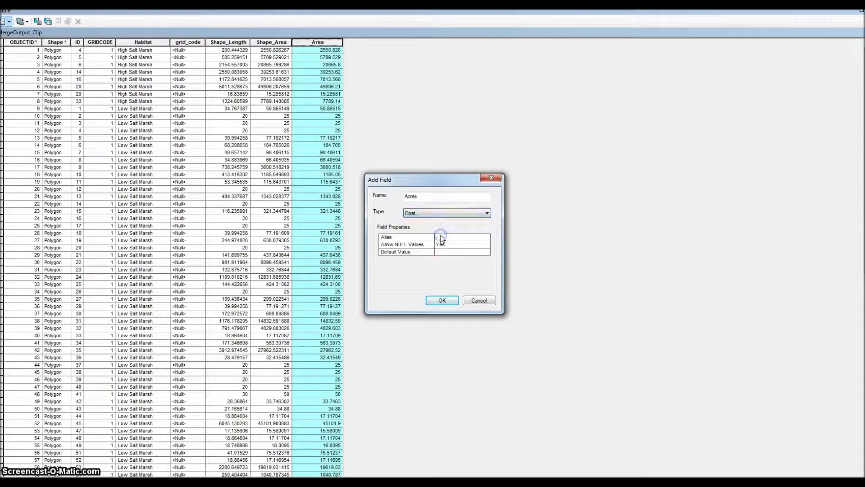
click(442, 300)
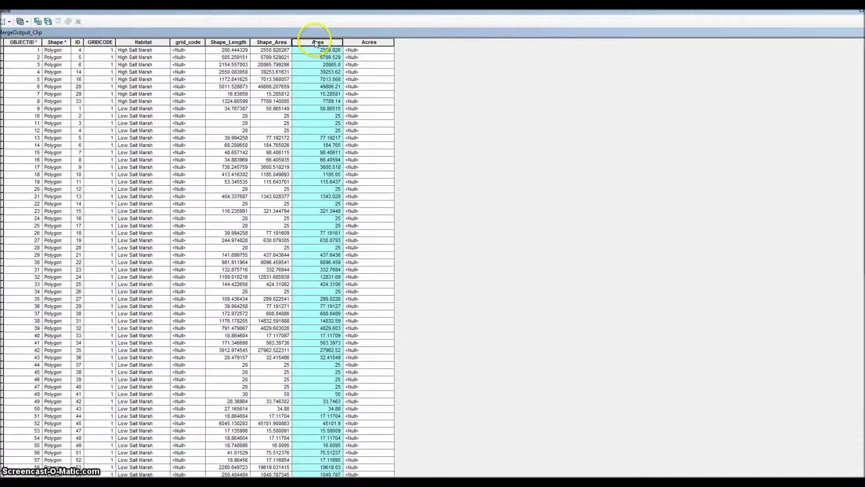
click(363, 43)
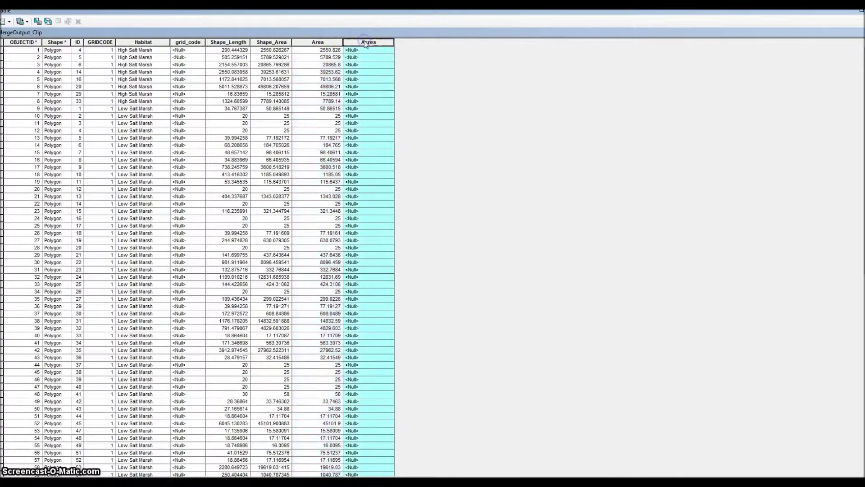
right_click(363, 43)
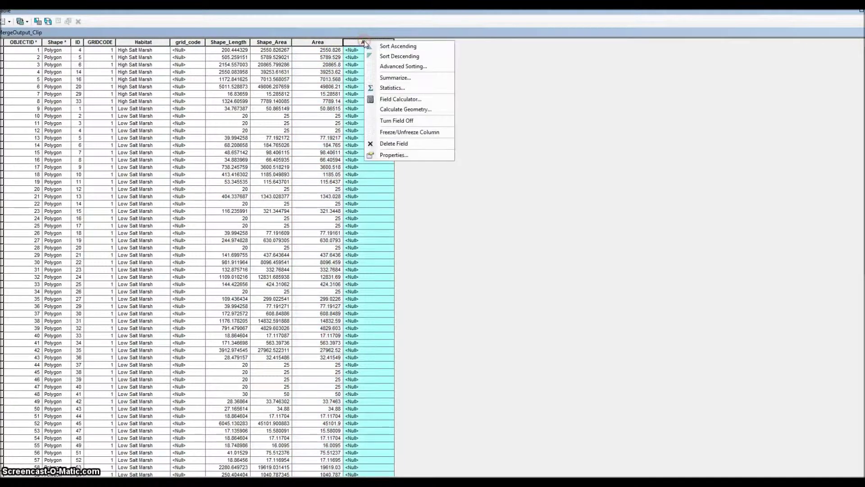
click(397, 109)
click(406, 271)
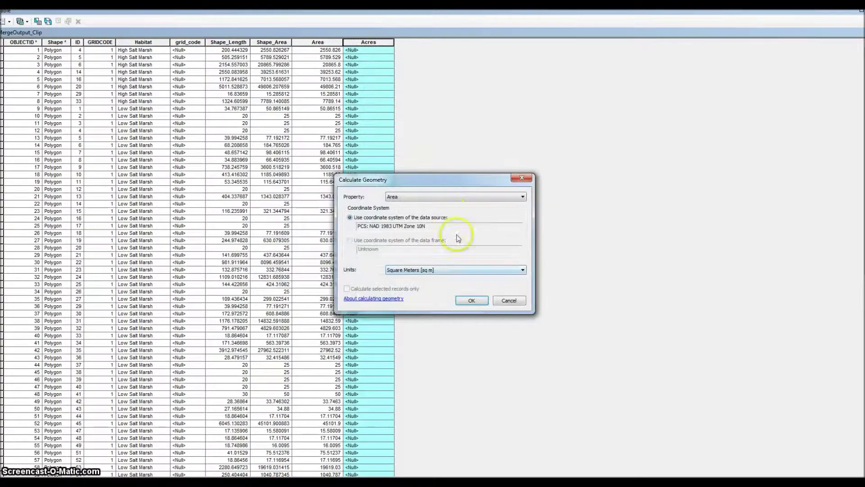
click(451, 197)
click(451, 197)
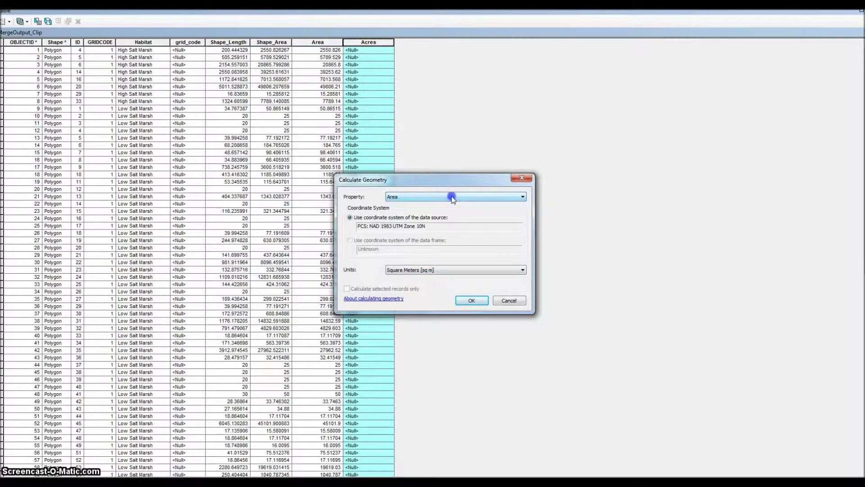
click(523, 179)
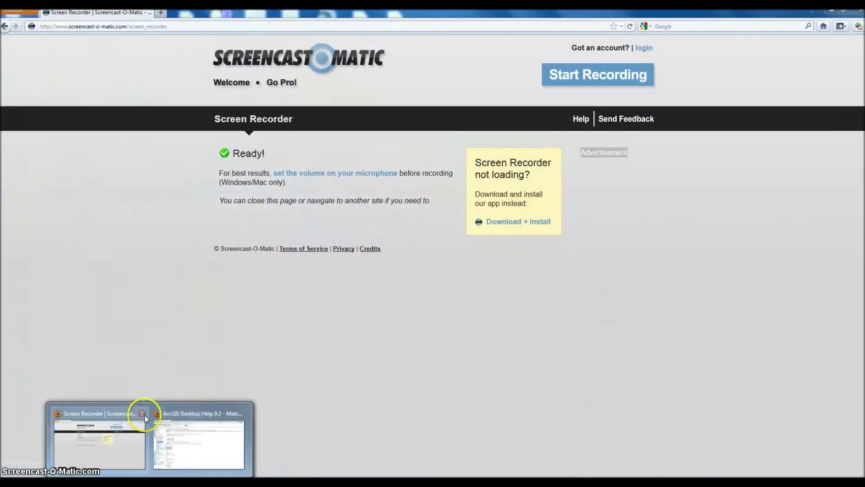
click(183, 419)
Go to google.com and search for 'square meters to acres'.
click(239, 23)
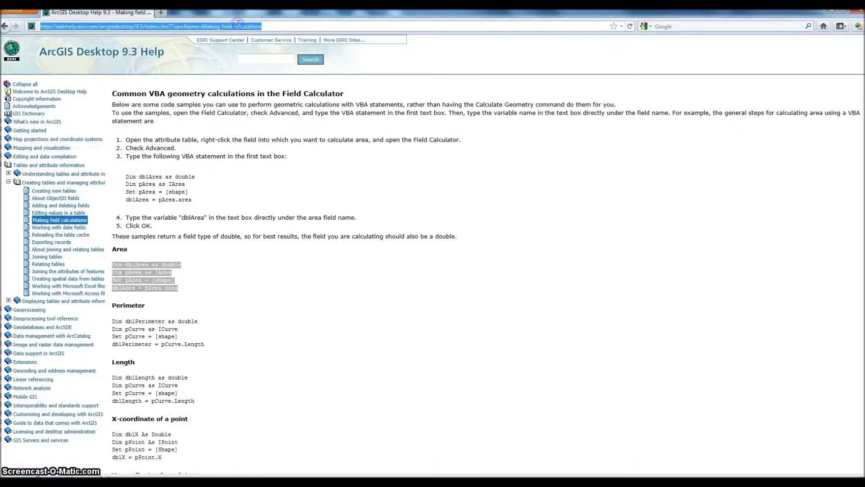
text(google.com)
key(Return)
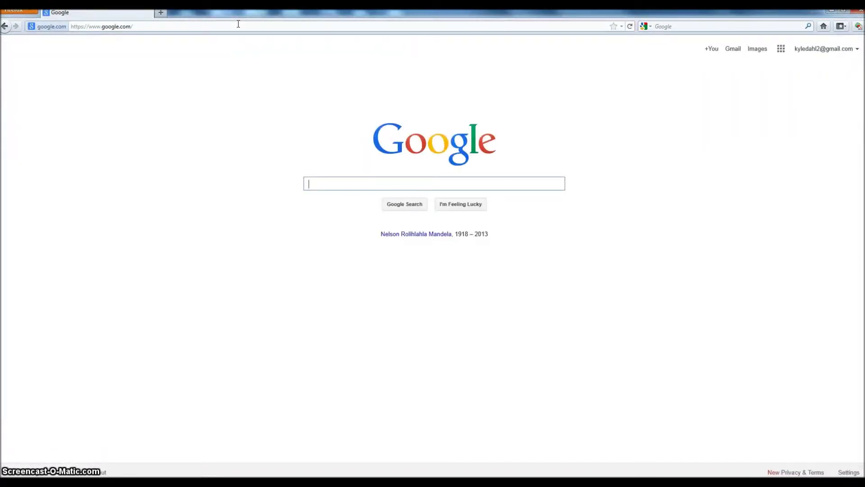
text(s)
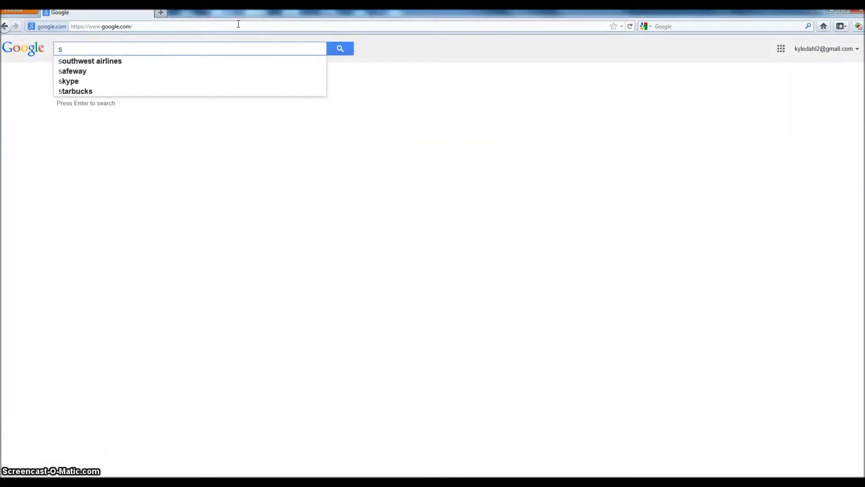
text(quare mete)
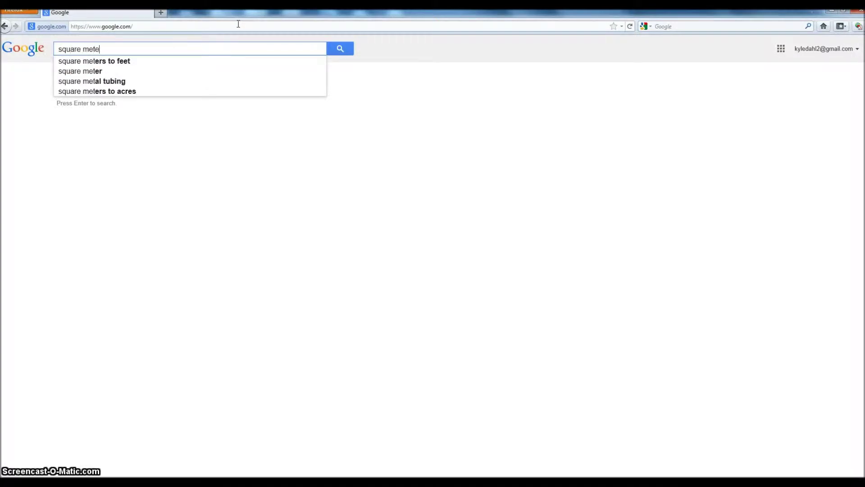
text(rs to acres)
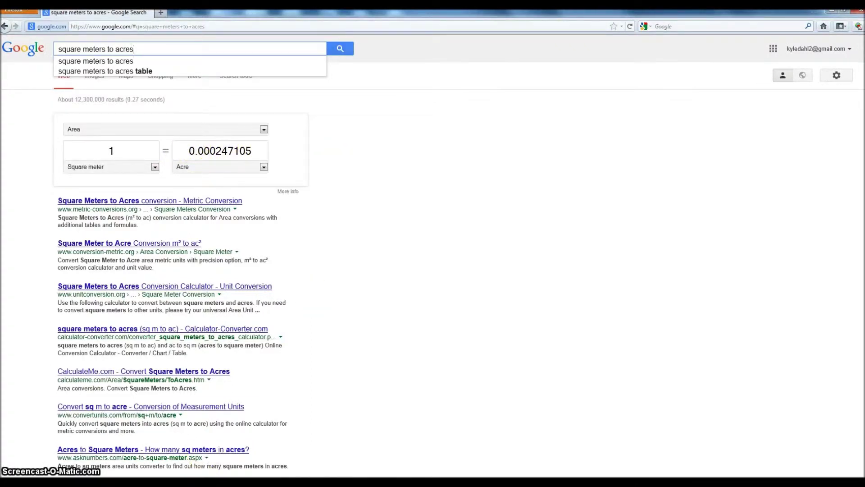
Note that 1 square meter equals 0.000247105 acre and return to ArcMap.
click(149, 439)
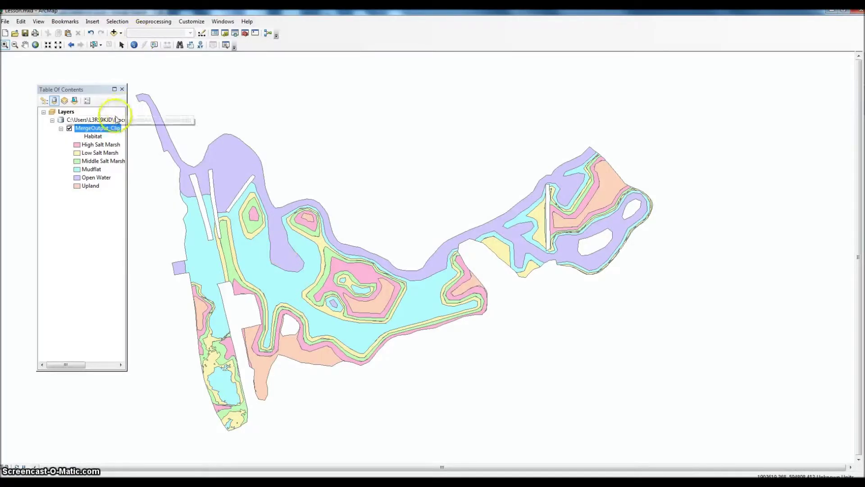
Reopen the MergeOutput_Clip attribute table and launch the Field Calculator on Acres.
right_click(105, 129)
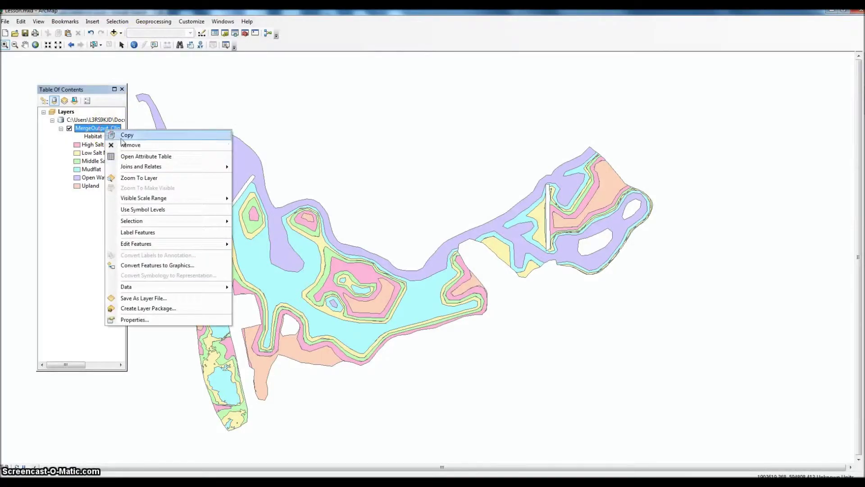
click(137, 157)
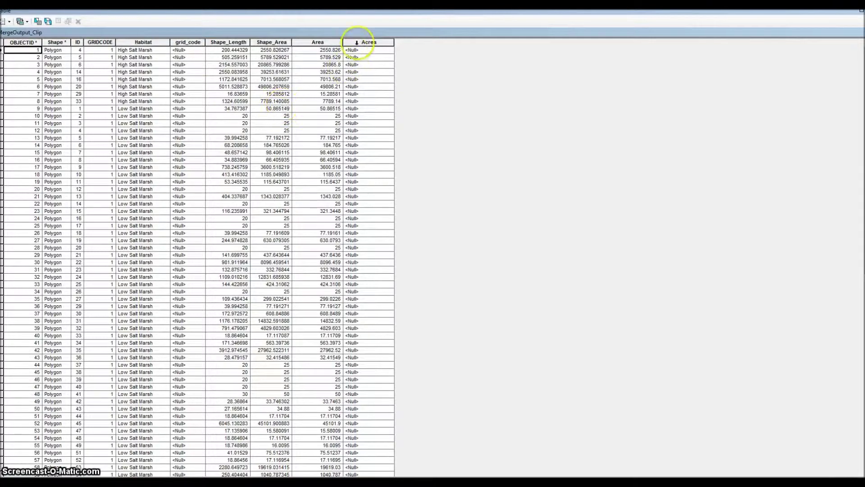
right_click(359, 42)
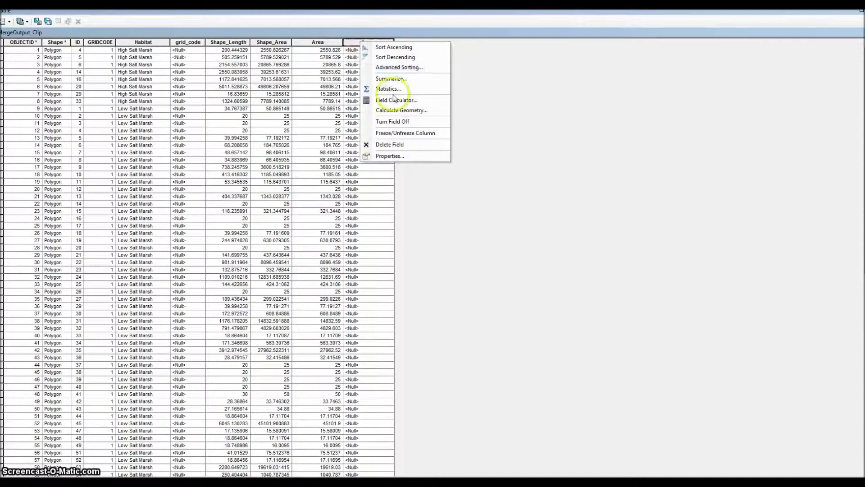
click(395, 100)
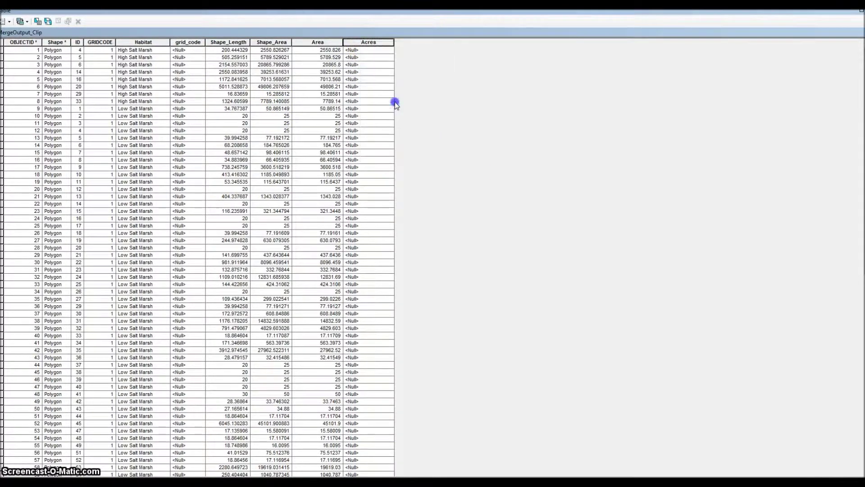
Fill the Acres field with the expression [Area]*.000247.
click(404, 271)
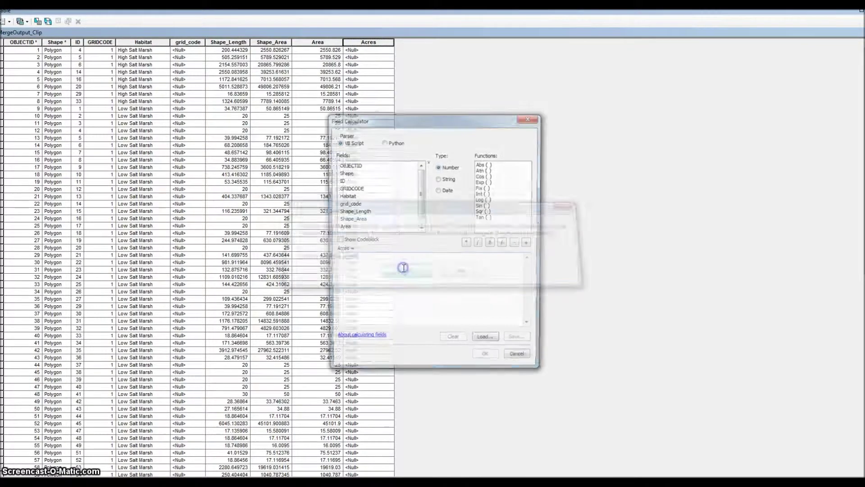
click(352, 259)
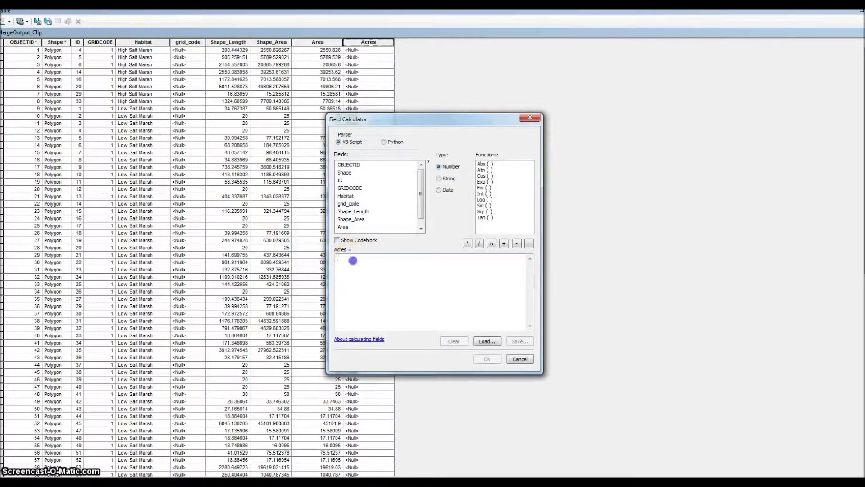
double_click(343, 227)
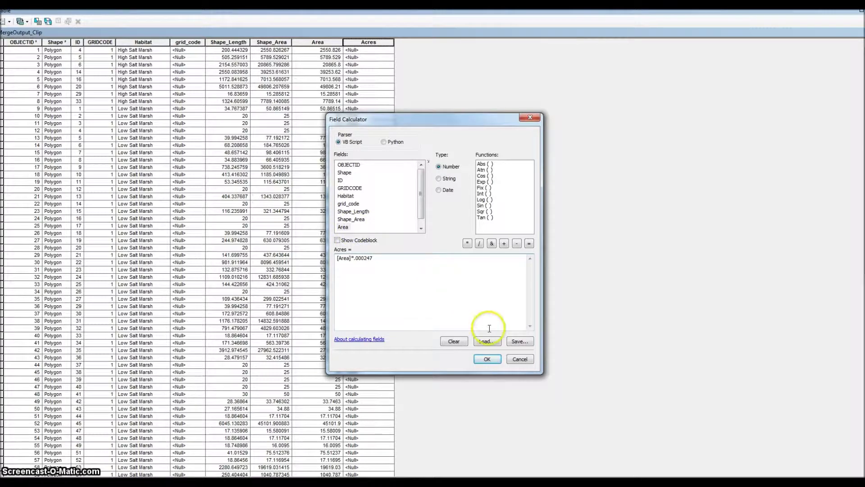
click(486, 359)
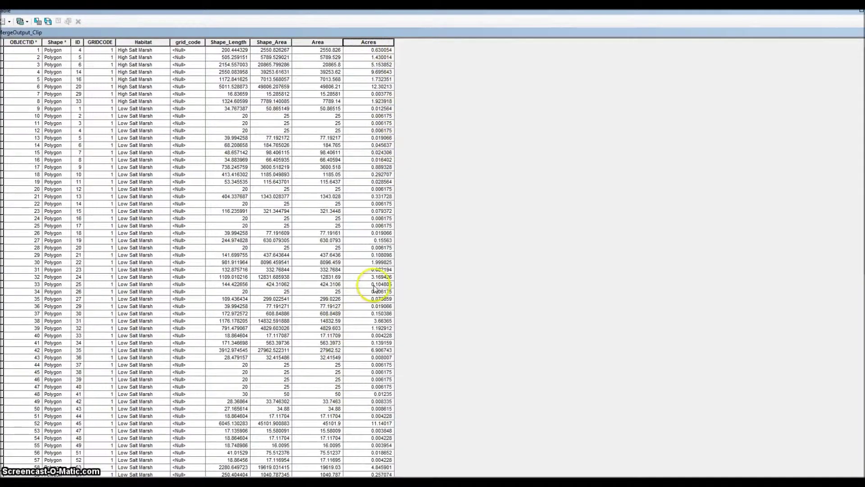
Scroll through the table to check the calculated Acres values.
scroll(862, 262, down, 8)
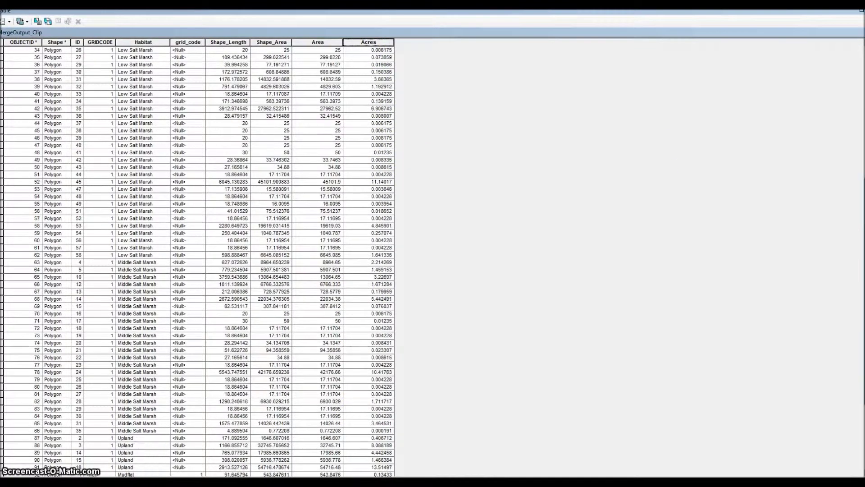
scroll(863, 261, up, 8)
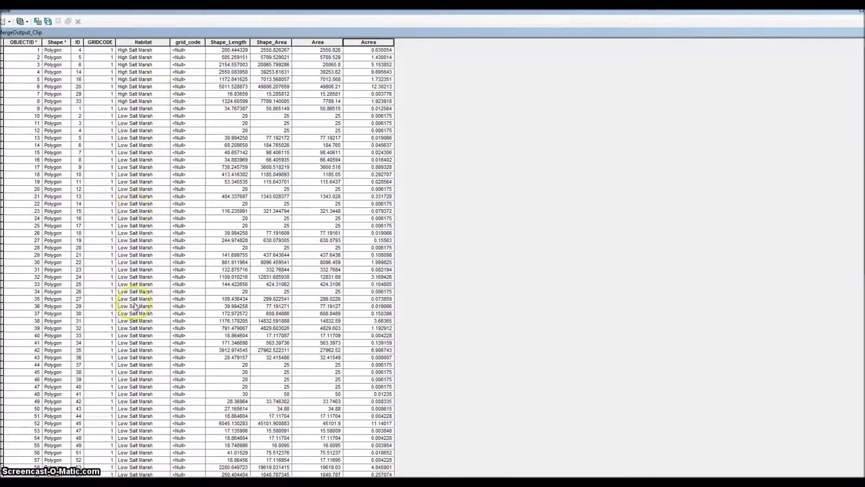
scroll(862, 283, down, 8)
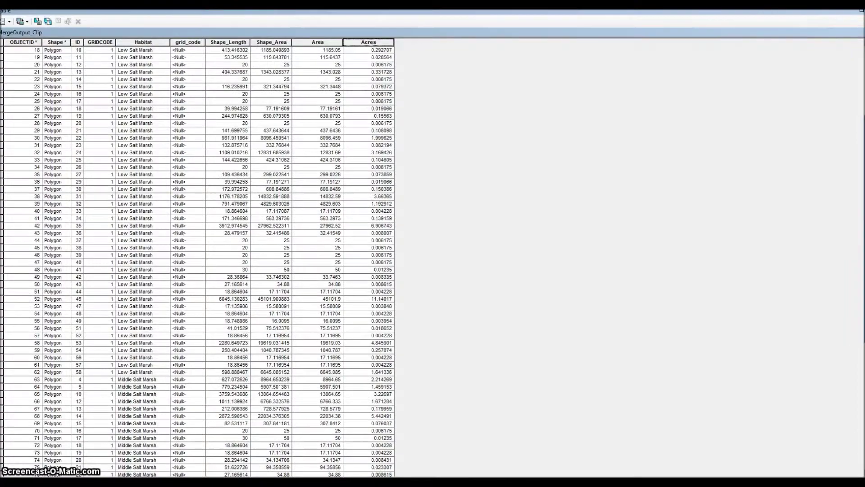
scroll(862, 243, up, 8)
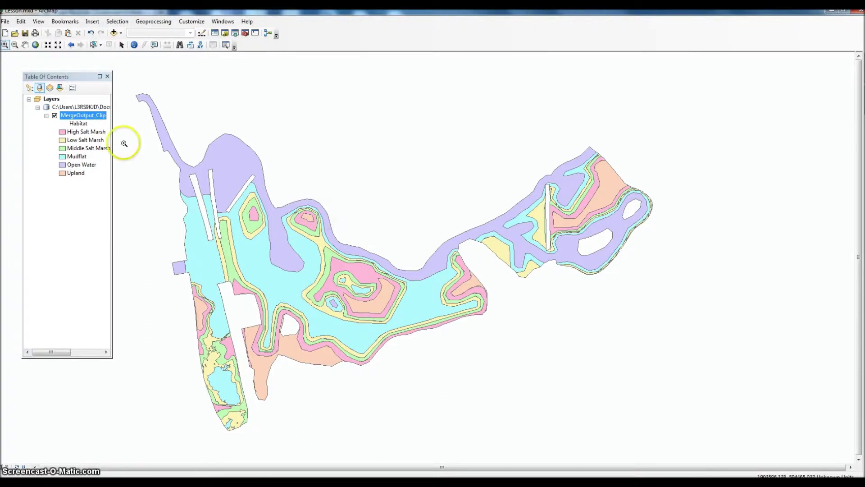
Reopen the attribute table and select the eight High Salt Marsh rows.
right_click(101, 118)
click(135, 141)
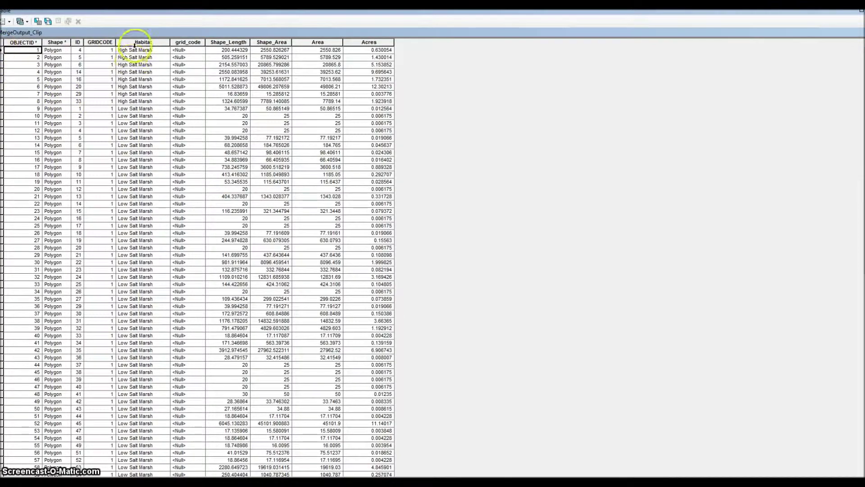
click(2, 50)
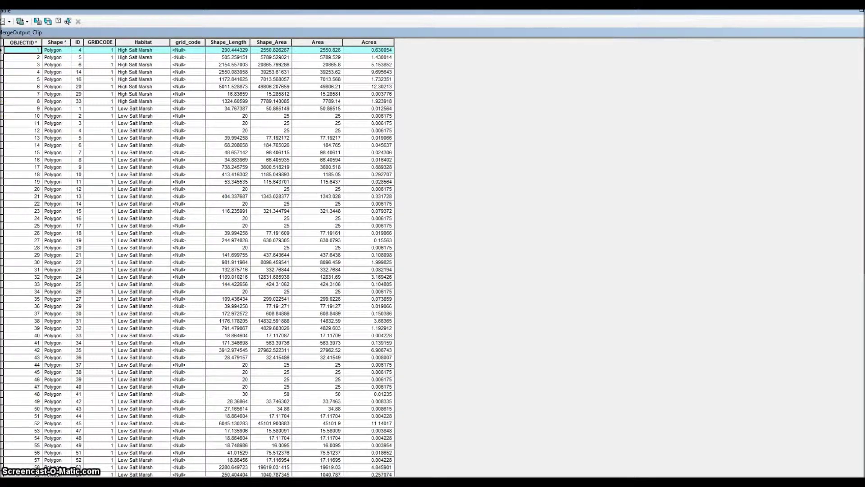
click(2, 101)
shift+click(2, 101)
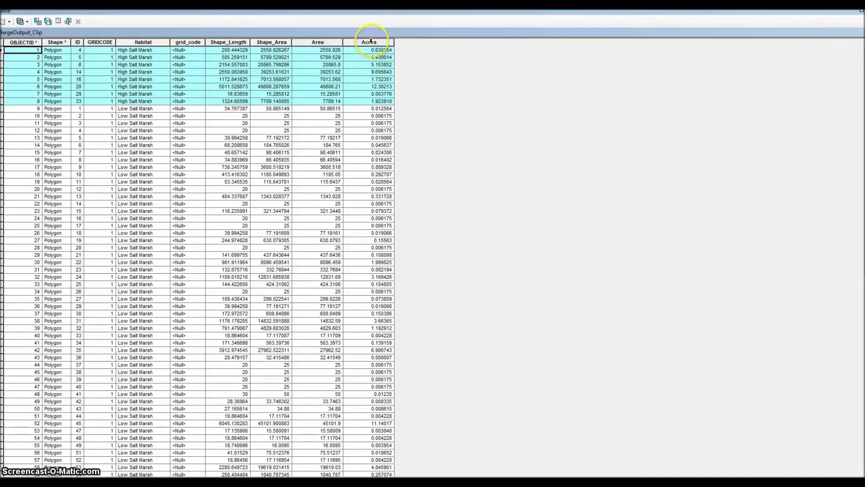
View Acres statistics for the selection (sum 32.871742), then start selecting Low Salt Marsh rows.
right_click(371, 41)
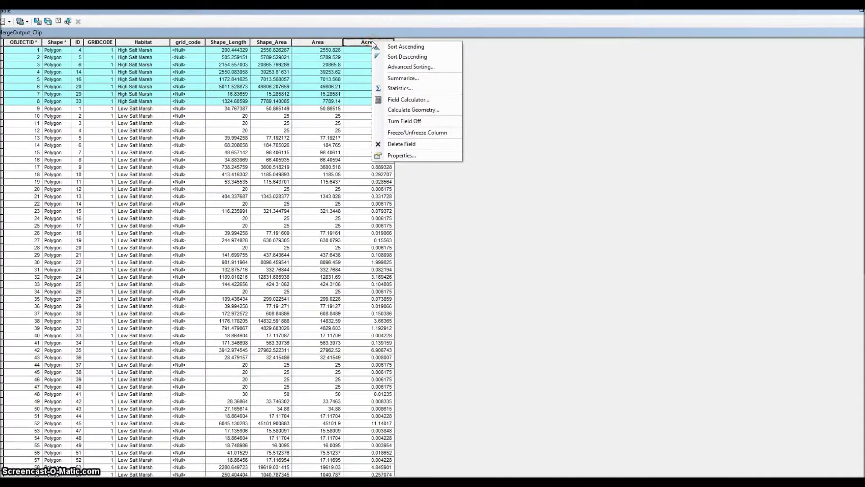
click(400, 89)
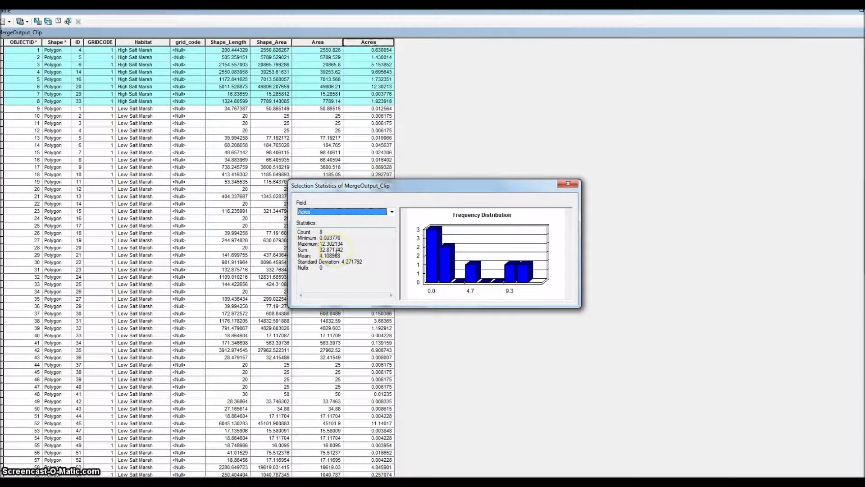
click(567, 184)
click(3, 109)
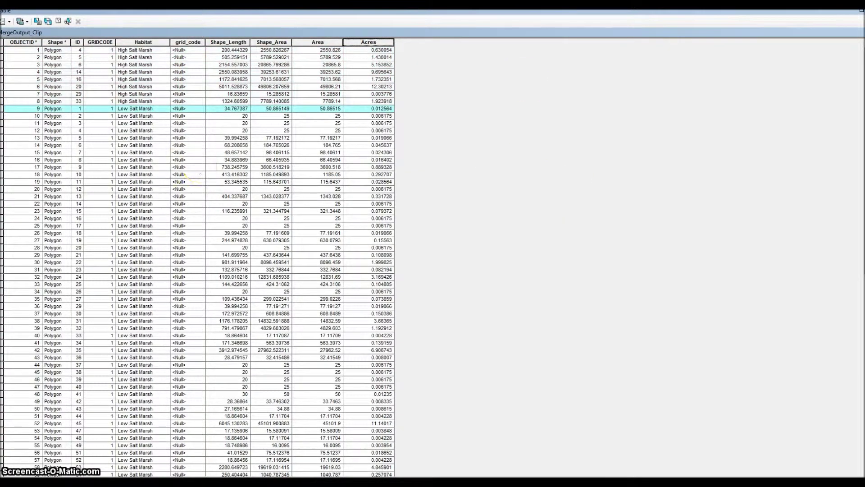
Select Low Salt Marsh rows 9–62 and get Acres statistics: 54 rows totalling 37.578379 acres.
scroll(188, 180, down, 5)
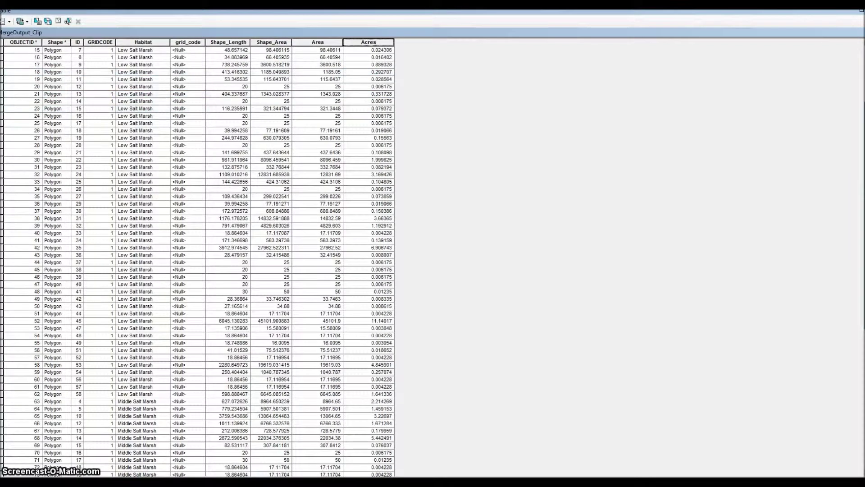
shift+click(3, 393)
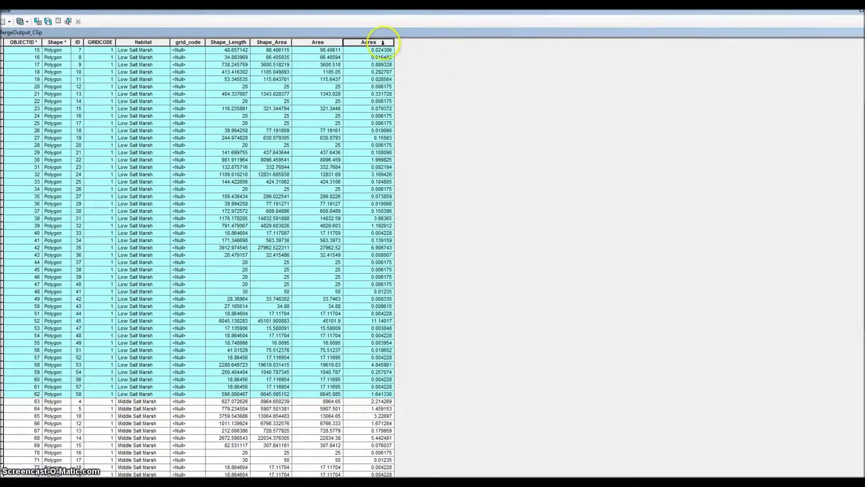
right_click(381, 42)
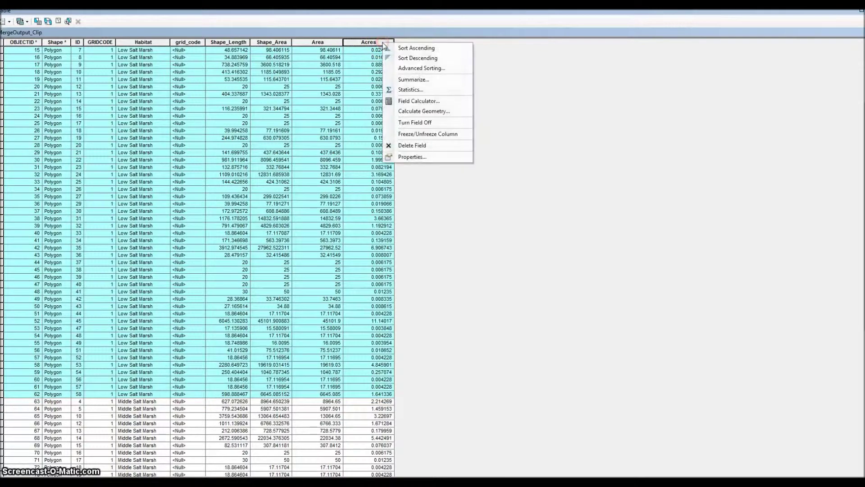
click(419, 90)
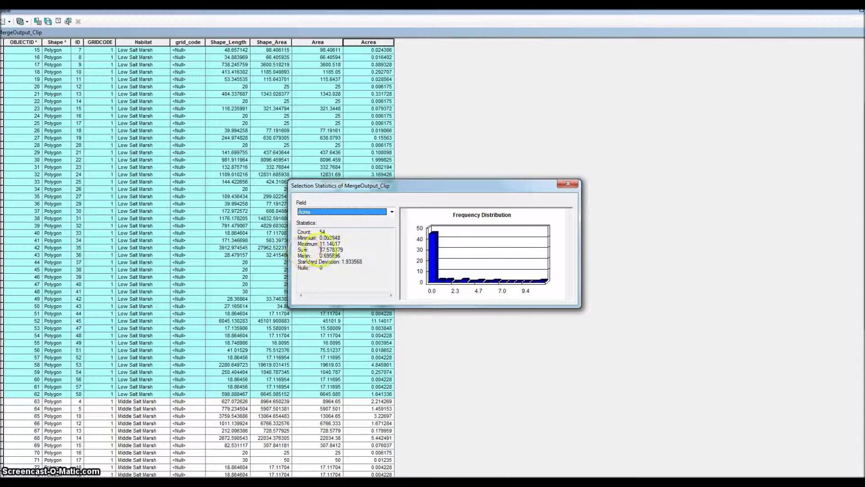
click(567, 184)
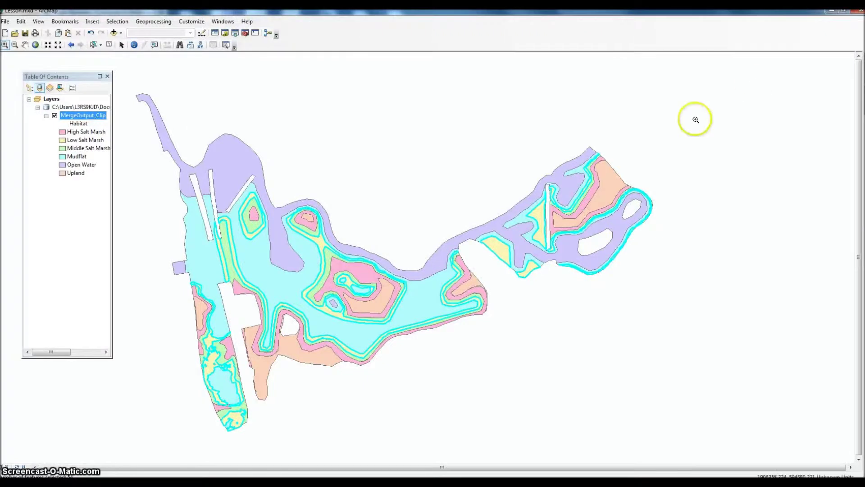
Use Selection > Clear Selected Features so no Low Salt Marsh polygons stay highlighted.
click(122, 21)
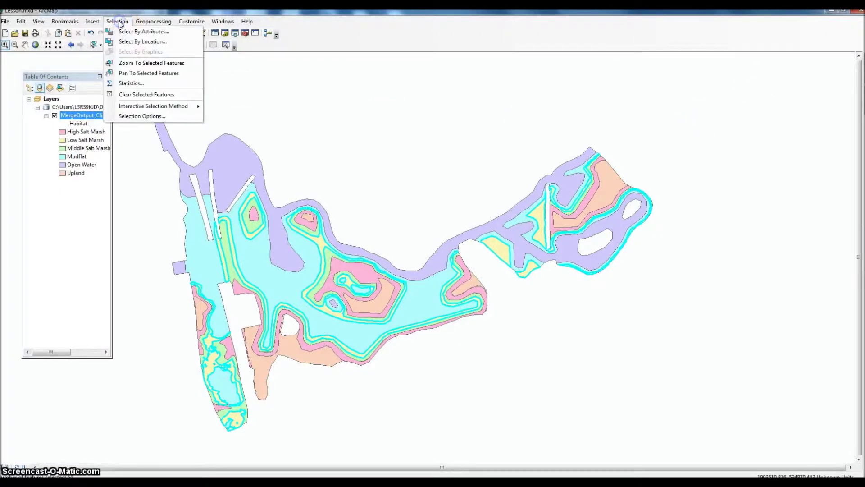
mouse_move(155, 20)
mouse_move(114, 22)
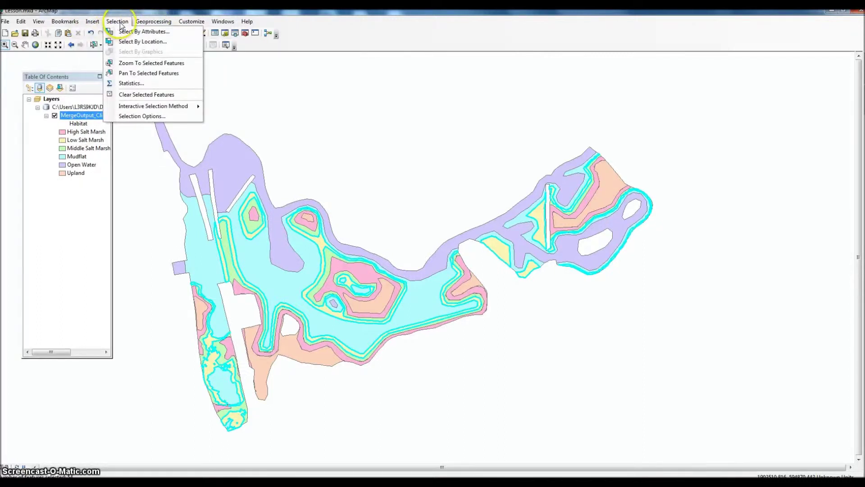
click(141, 94)
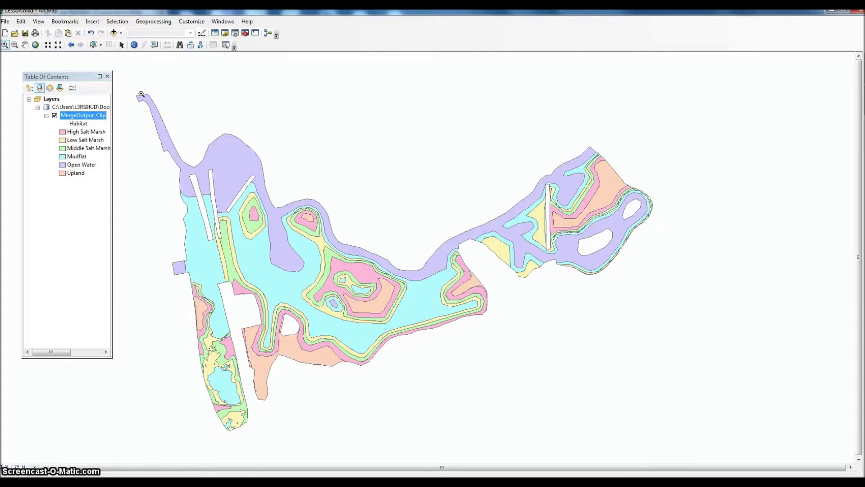